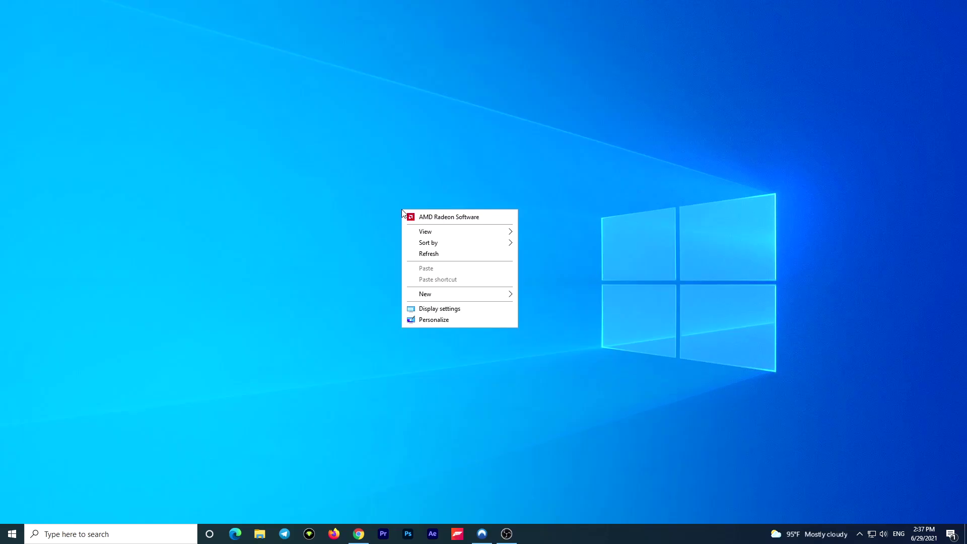
- Launch AMD Radeon Software from the desktop context menu
click(432, 220)
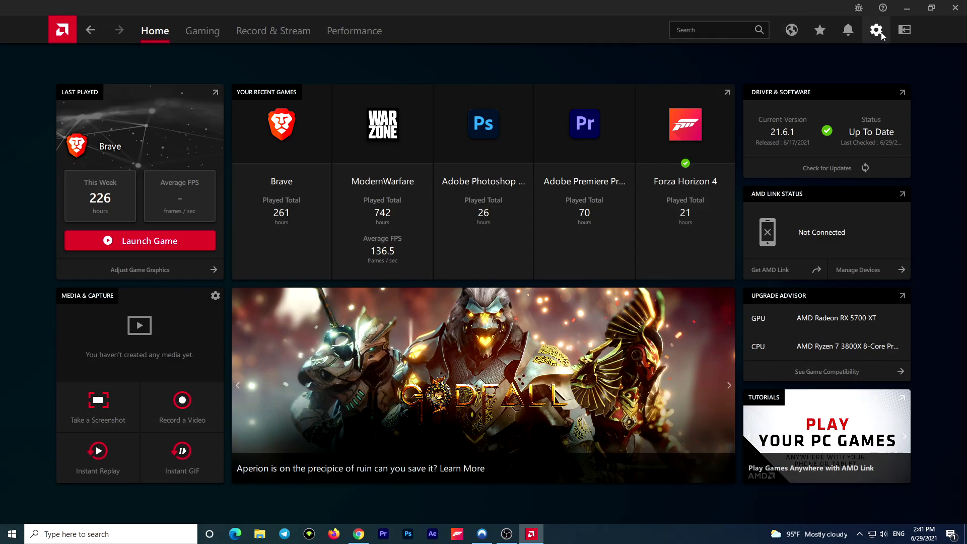
- Open the Radeon Software settings via the gear icon
click(877, 30)
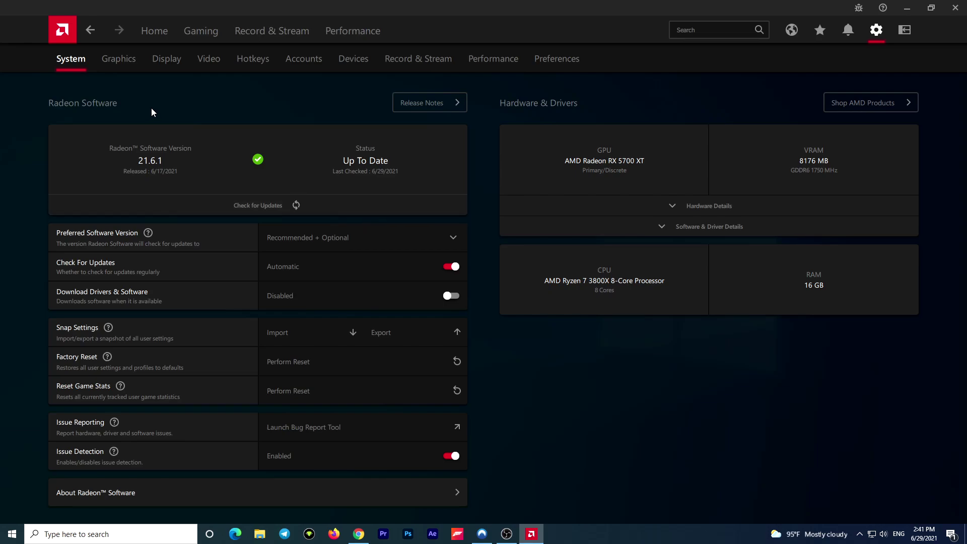
- In global graphics, try Radeon Boost minimum resolution 83.3% and settle back on 66.6%, checking Sharpness
click(114, 59)
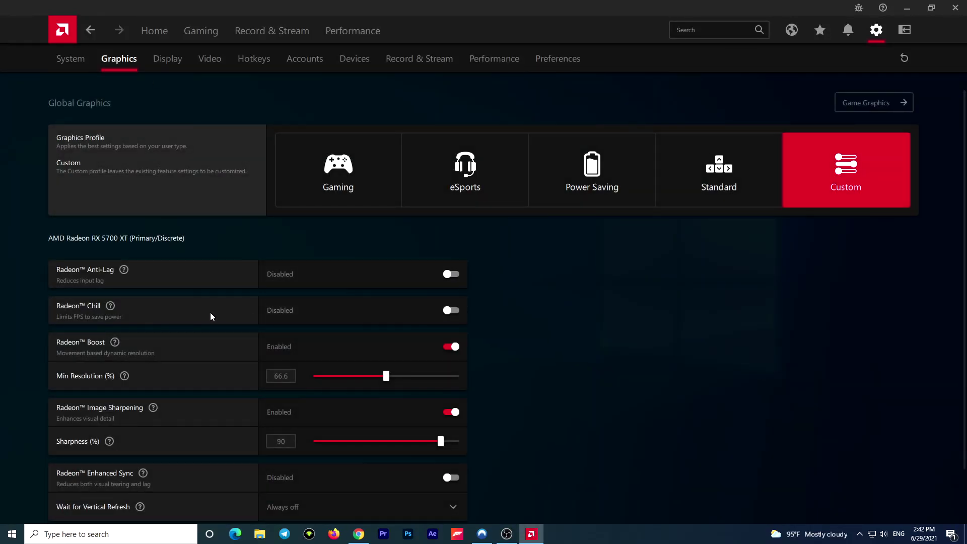
scroll(448, 322, down, 1)
scroll(448, 323, down, 2)
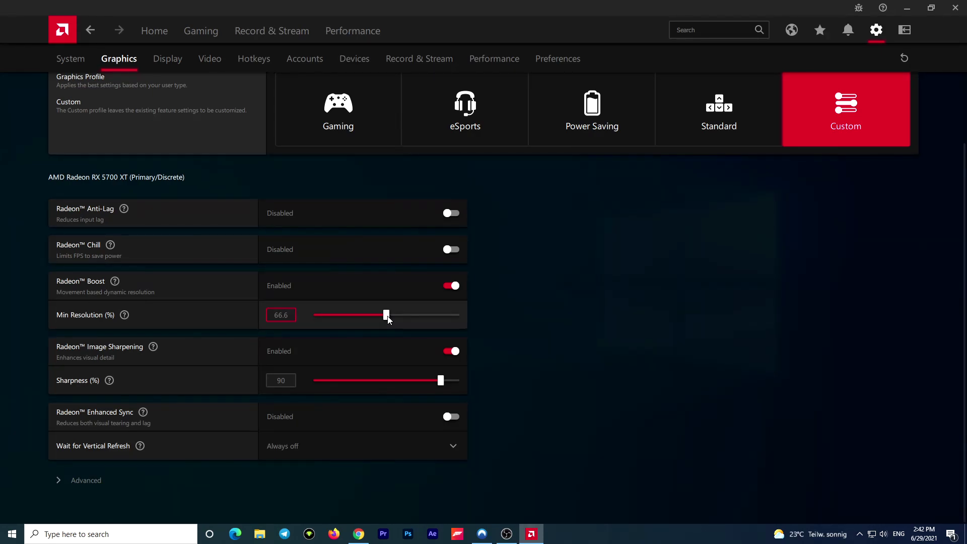
drag(387, 316, 455, 316)
drag(457, 317, 404, 317)
click(455, 316)
click(407, 316)
click(283, 380)
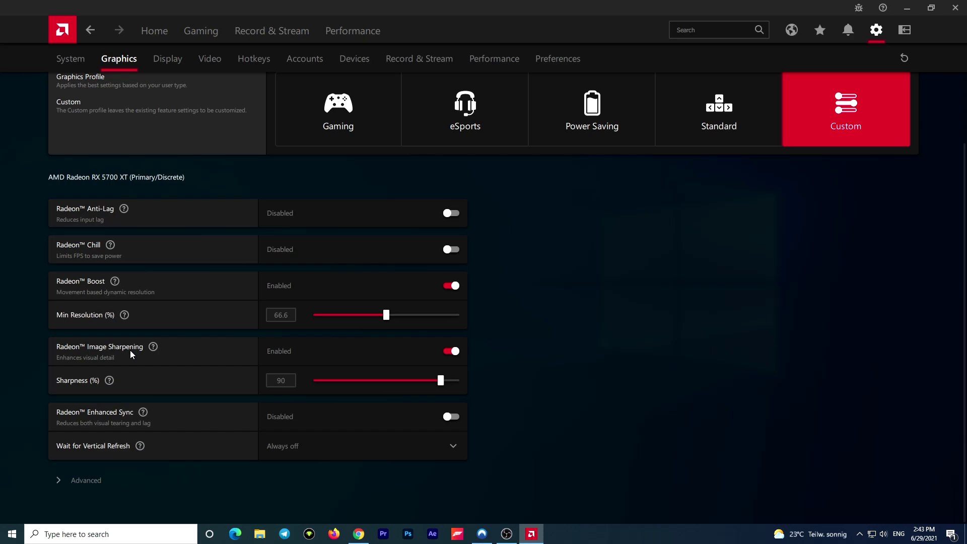
click(282, 381)
- In Advanced, keep Texture Filtering Quality at Performance and Tessellation Mode AMD optimized
click(62, 482)
scroll(231, 451, down, 5)
scroll(277, 270, down, 2)
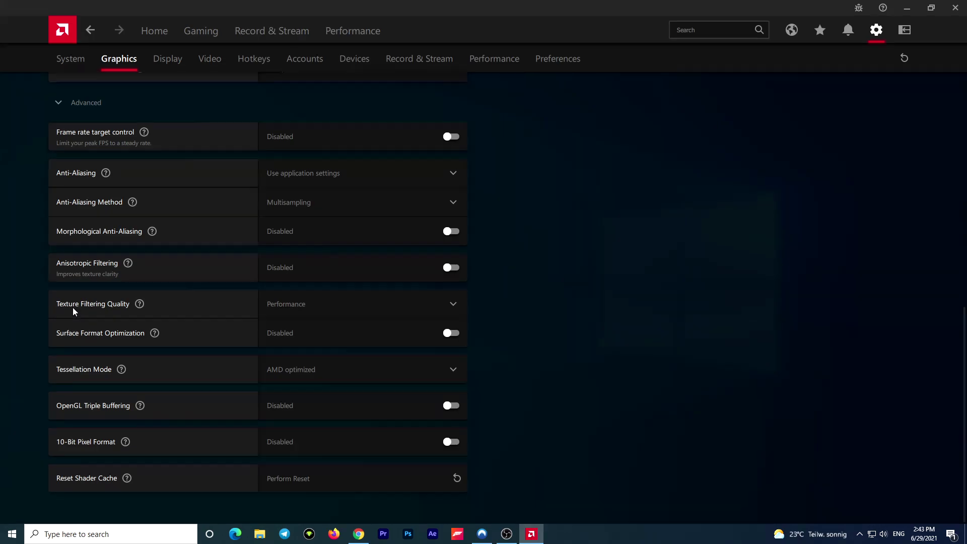
click(336, 305)
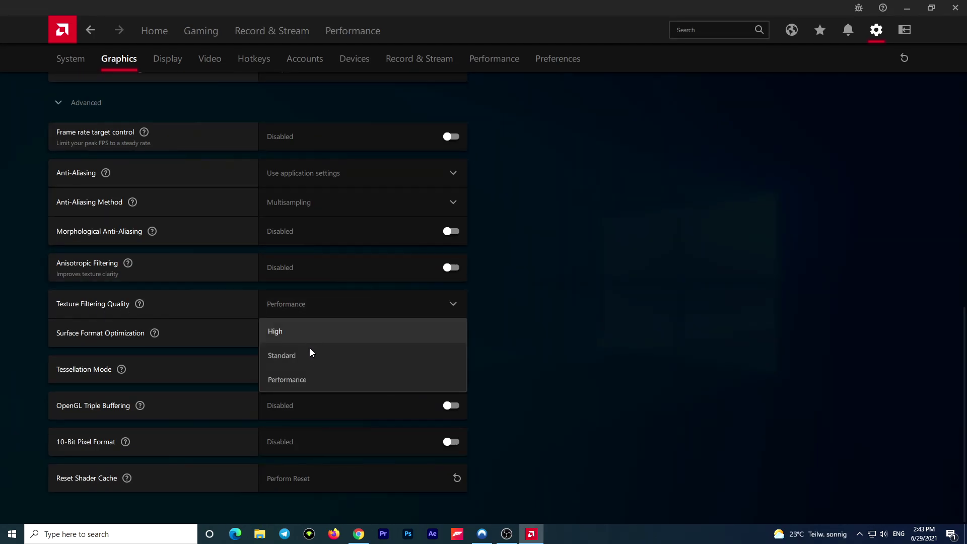
click(291, 383)
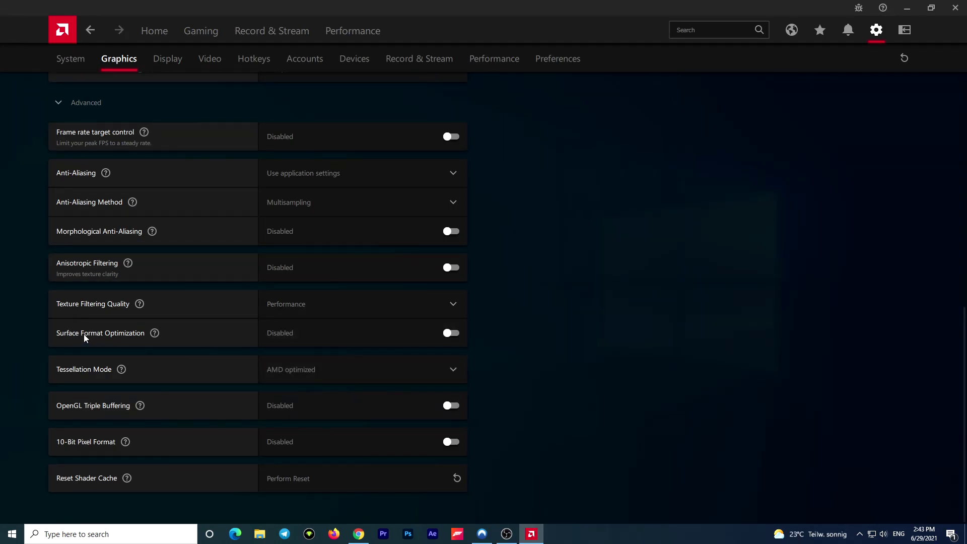
click(289, 373)
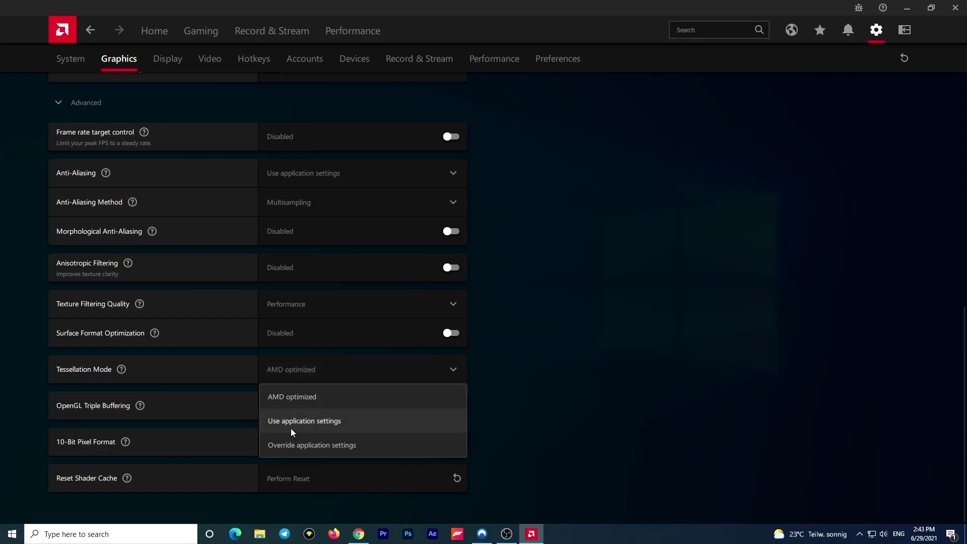
click(293, 399)
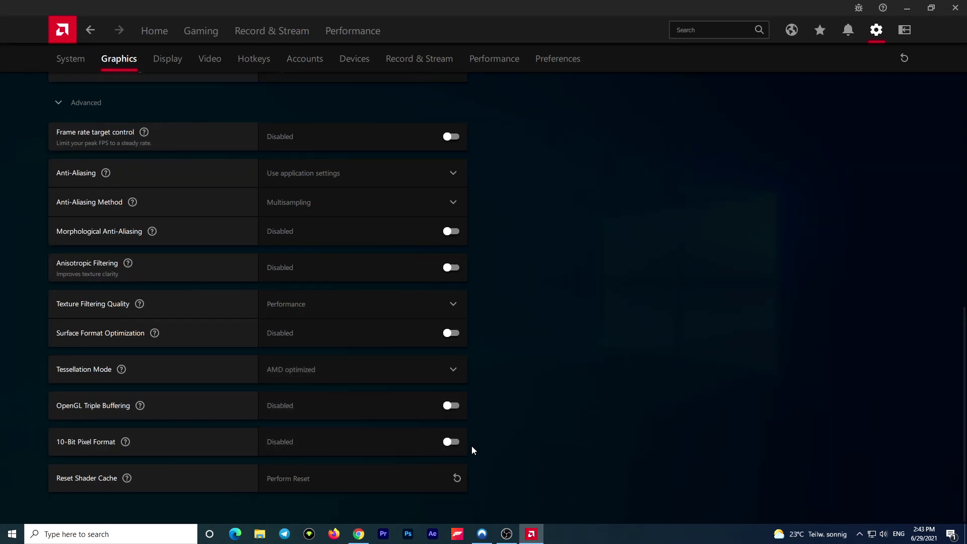
scroll(328, 382, up, 5)
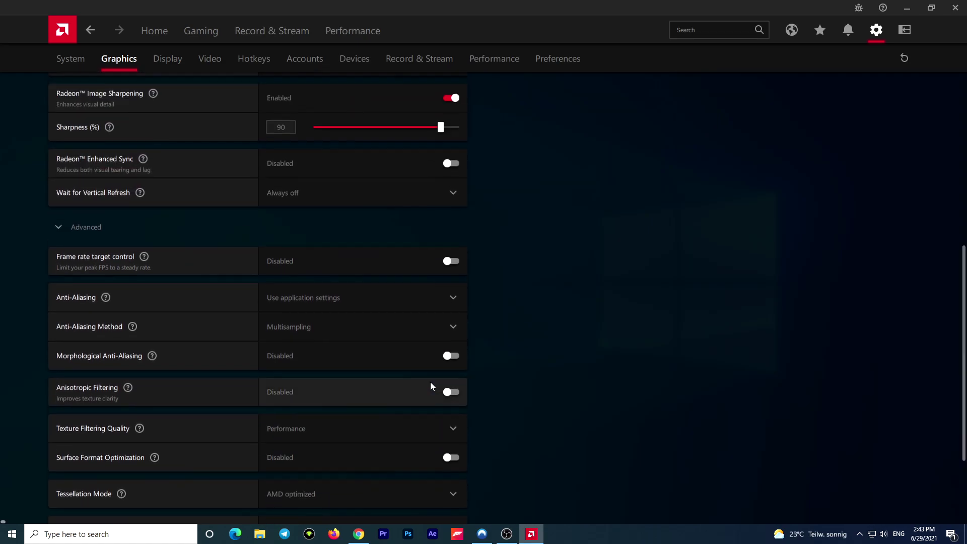
scroll(412, 315, up, 5)
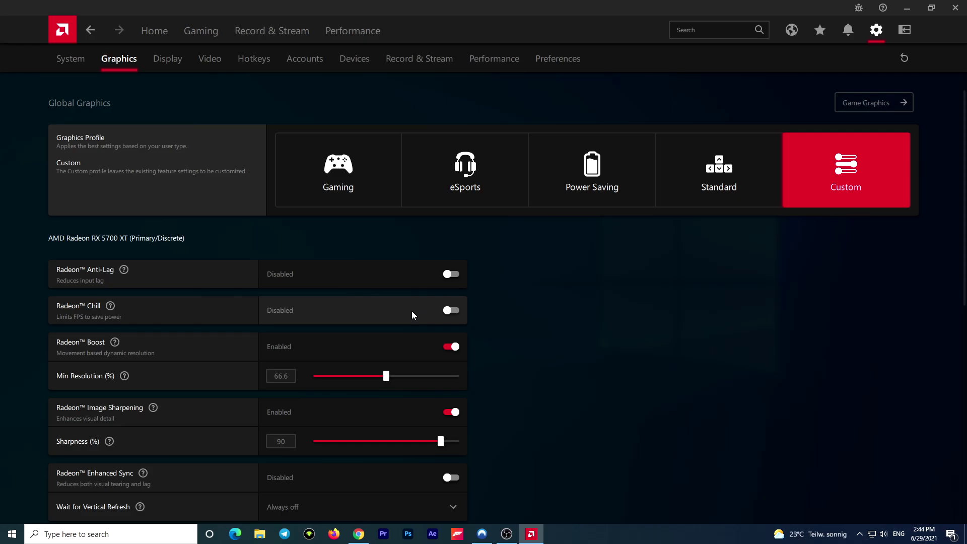
- Show the Gaming section's list of installed games
click(196, 35)
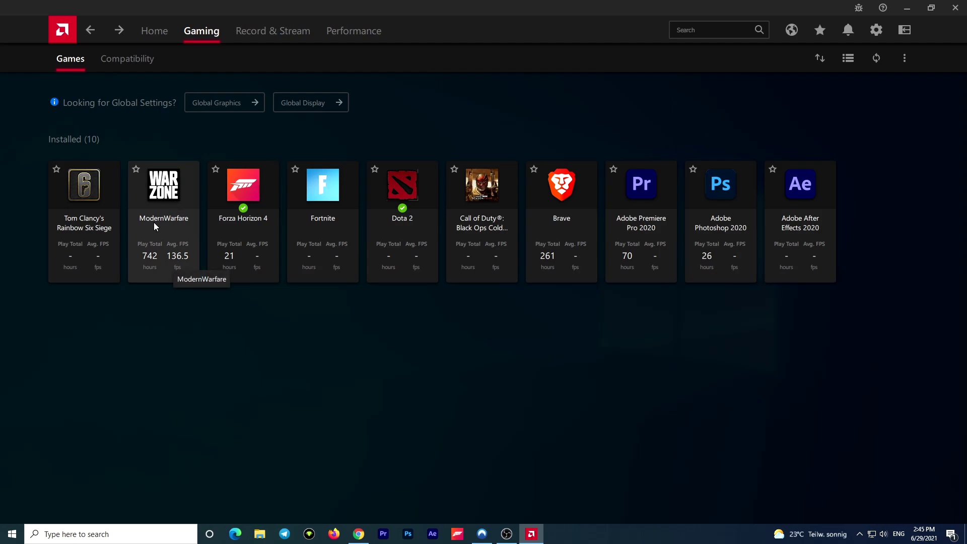
- In ModernWarfare's profile, keep Boost minimum resolution at 66.6% and sharpening at 90
click(173, 219)
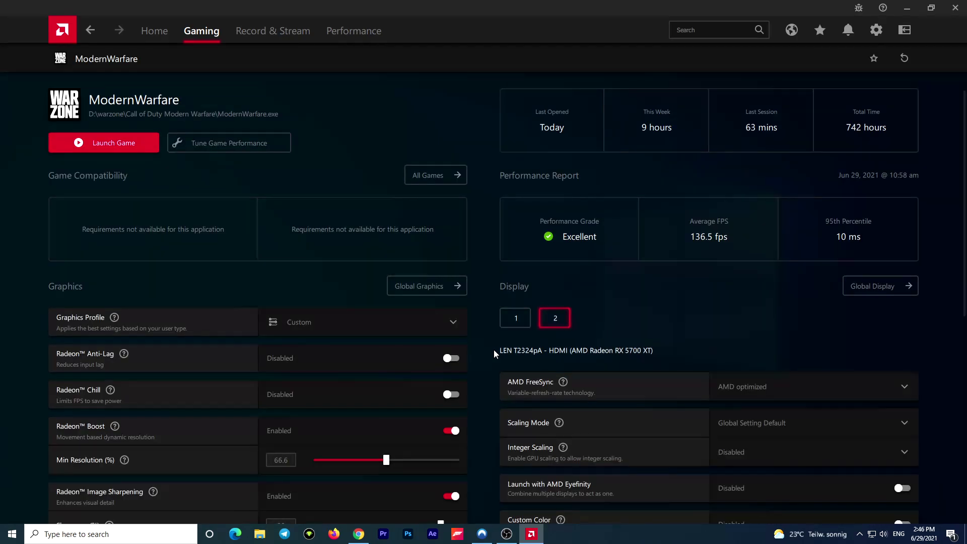
scroll(493, 350, down, 2)
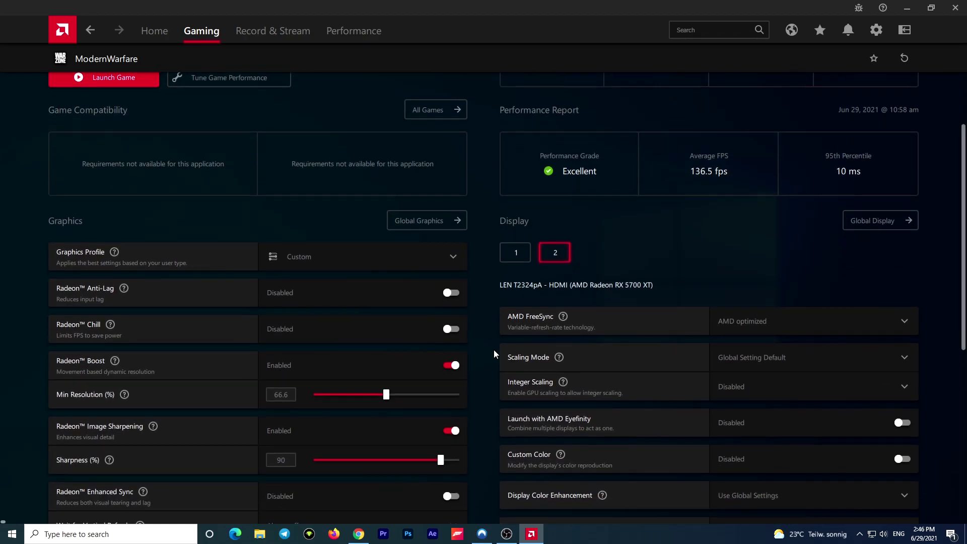
scroll(410, 304, down, 2)
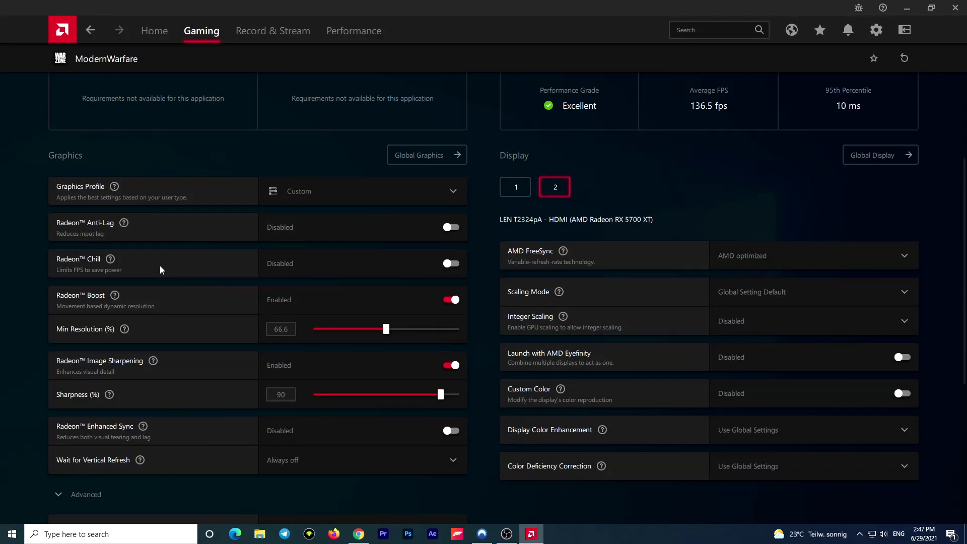
scroll(224, 305, down, 2)
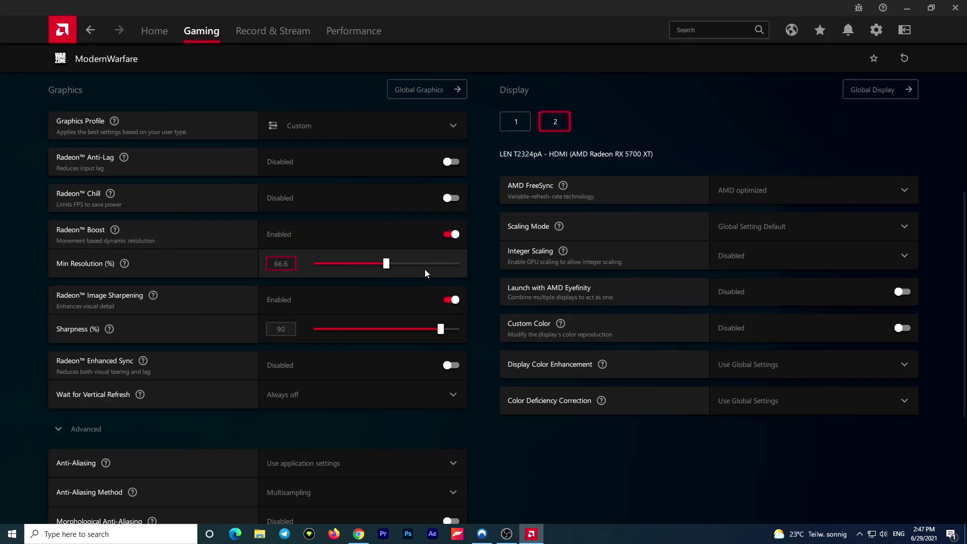
drag(386, 264, 457, 264)
drag(457, 264, 386, 264)
drag(385, 265, 387, 264)
click(391, 295)
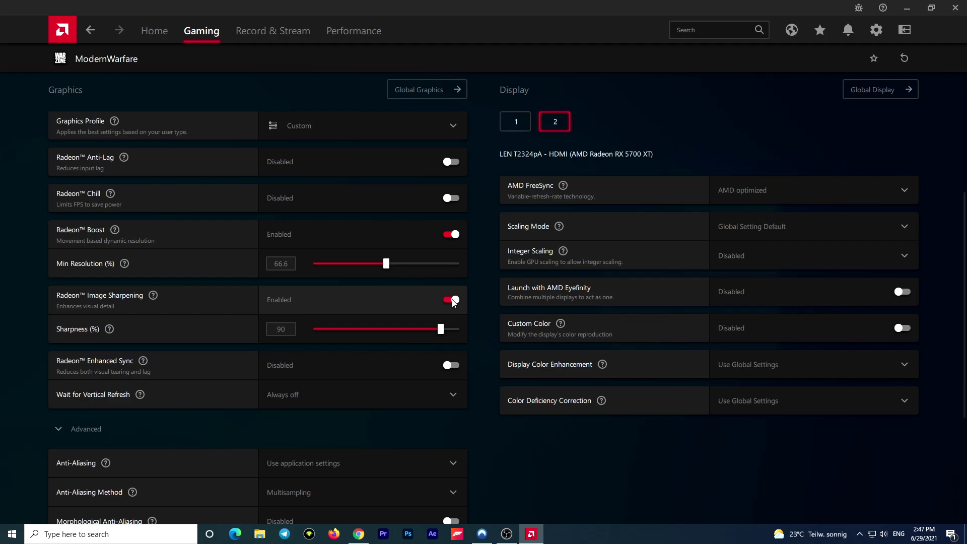
click(441, 331)
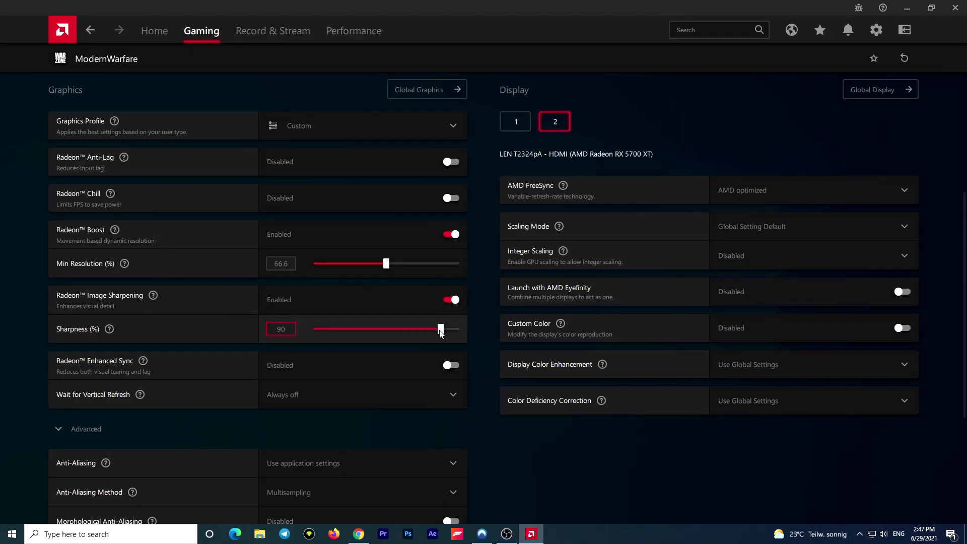
scroll(418, 338, down, 2)
scroll(435, 311, down, 1)
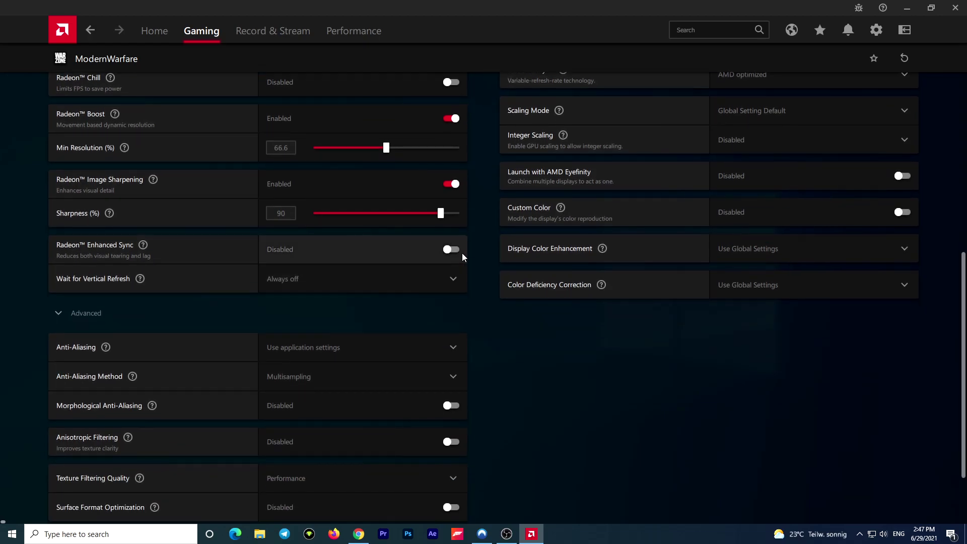
scroll(359, 281, down, 1)
scroll(347, 280, down, 1)
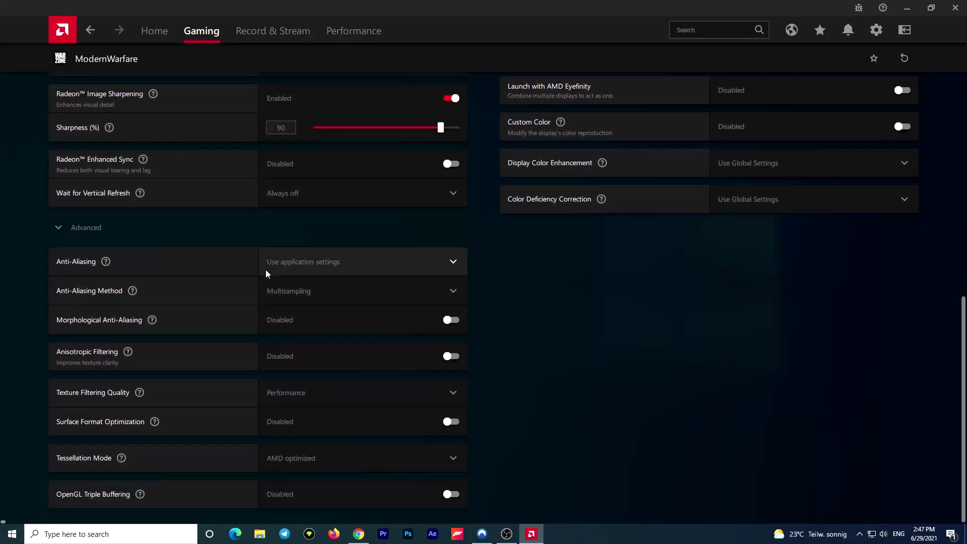
- Keep ModernWarfare's anti-aliasing on Multisampling and texture filtering on Performance
click(309, 296)
click(272, 318)
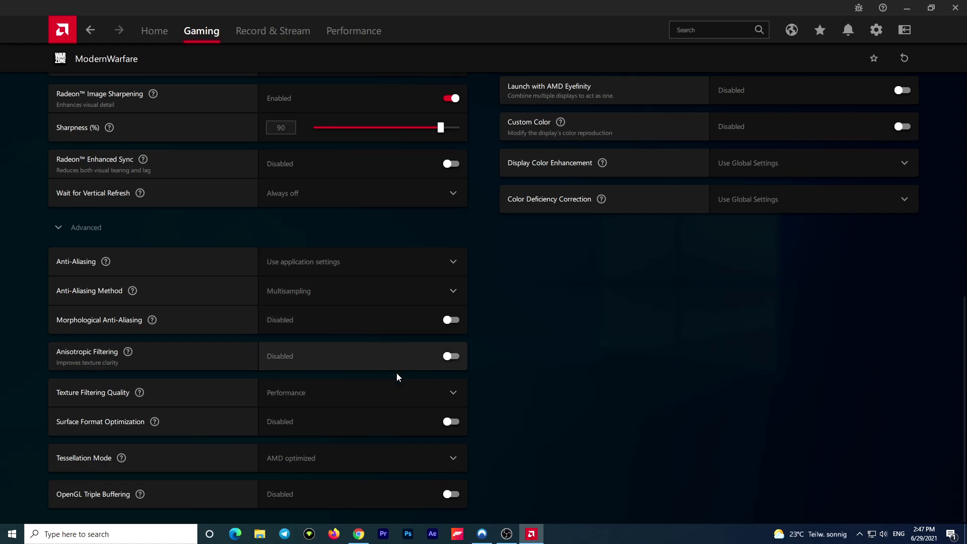
click(281, 392)
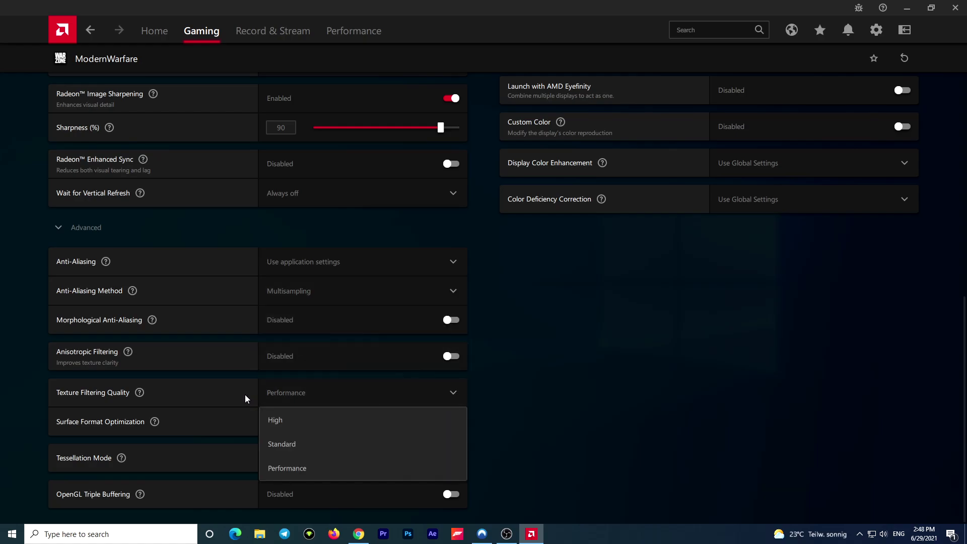
click(290, 468)
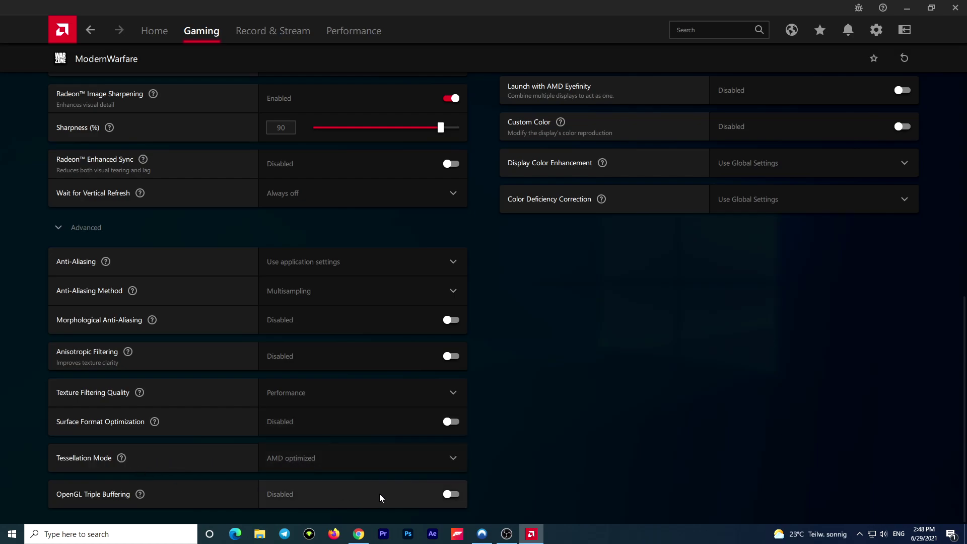
scroll(234, 503, up, 5)
scroll(236, 497, up, 5)
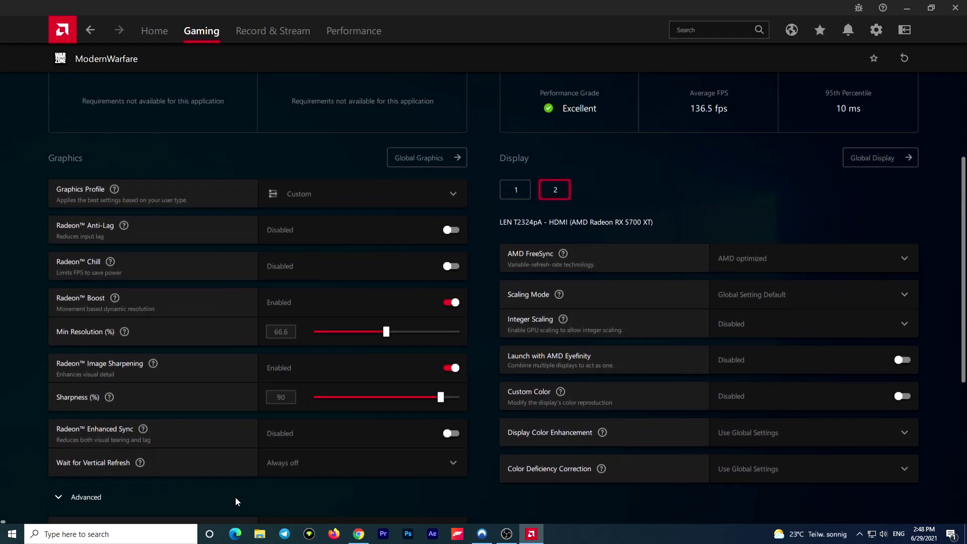
scroll(236, 498, up, 3)
- Go back to the Games list, leaving the ModernWarfare profile
key(alt+Left)
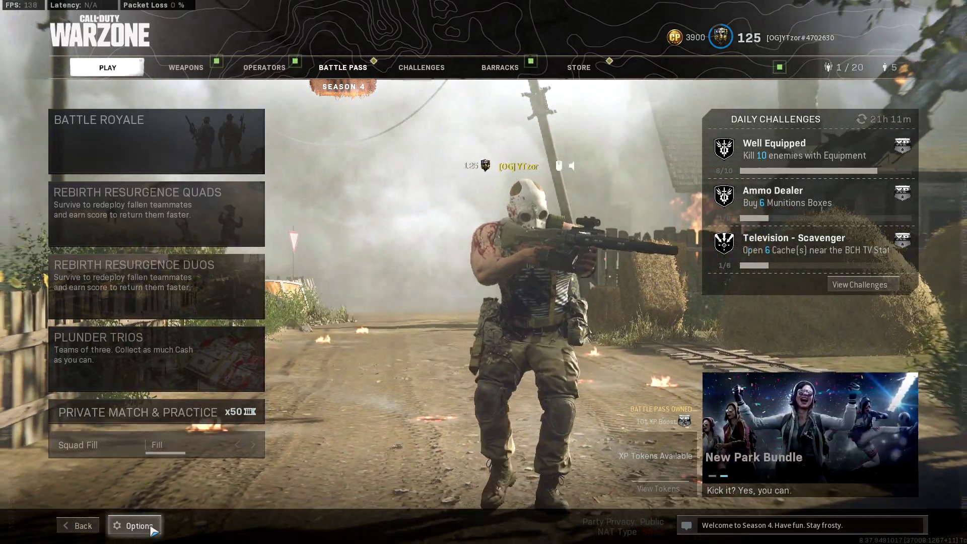
- In Warzone's Graphics options, keep refresh rate at 144 and render resolution at 100
click(153, 530)
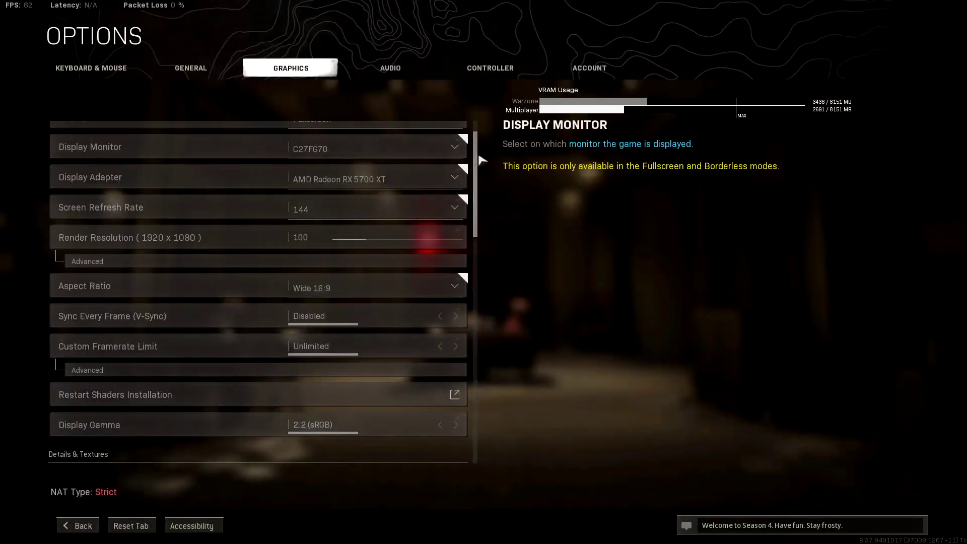
scroll(369, 151, up, 1)
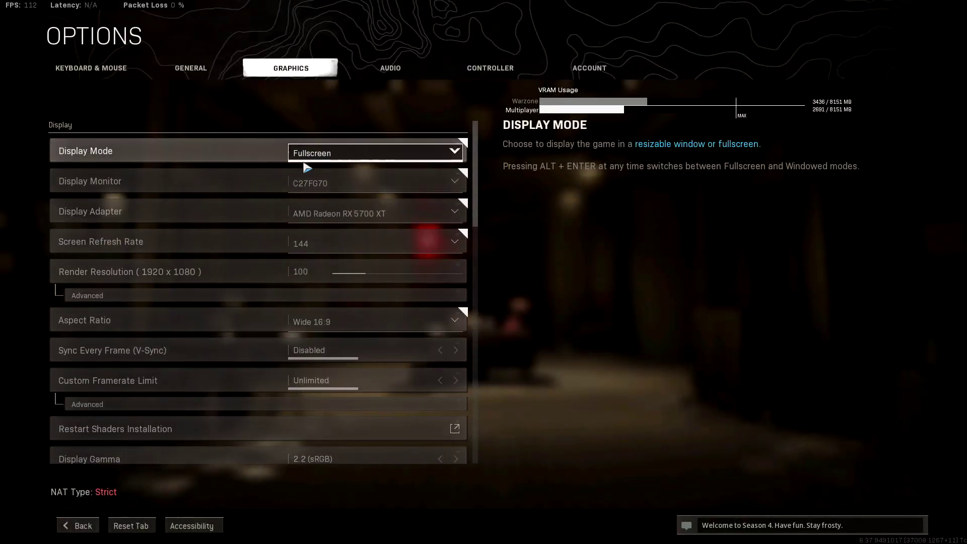
mouse_move(257, 208)
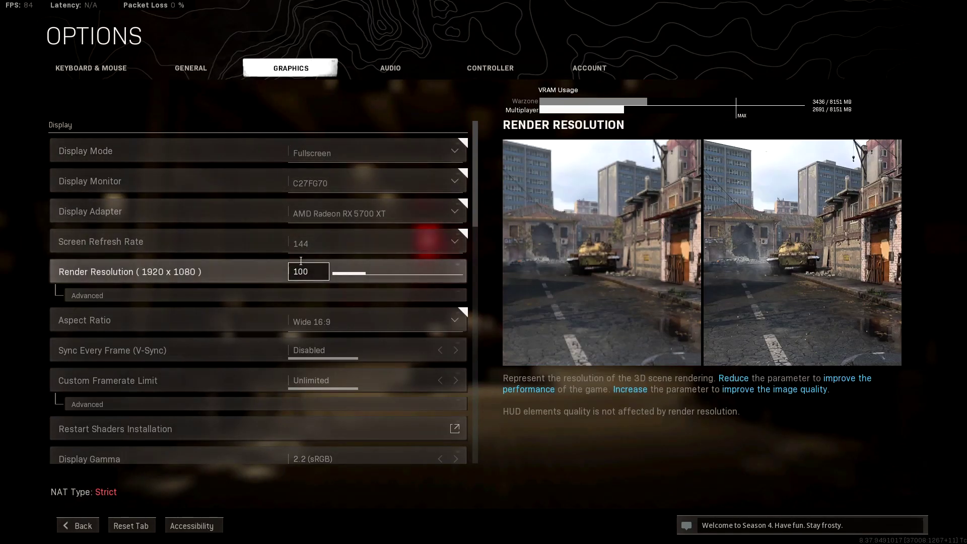
mouse_move(106, 207)
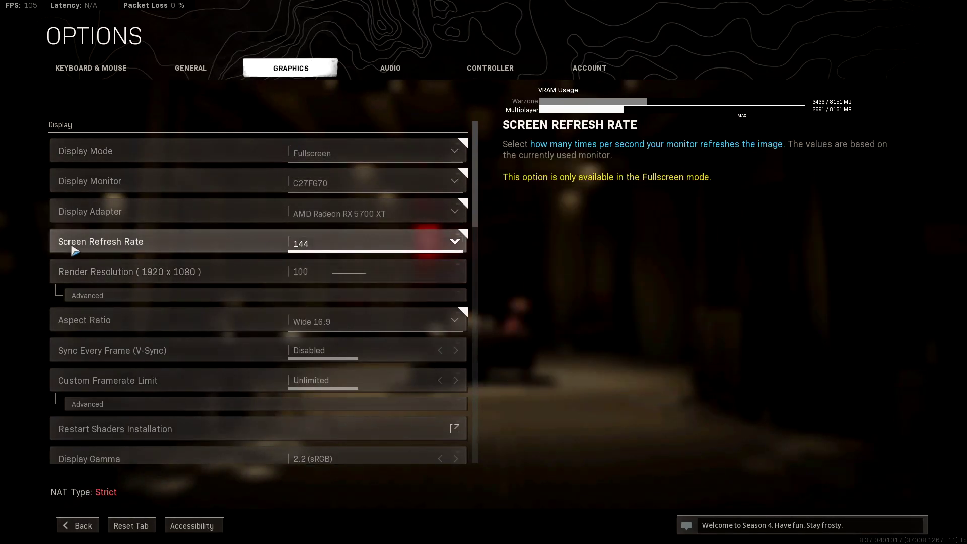
click(260, 247)
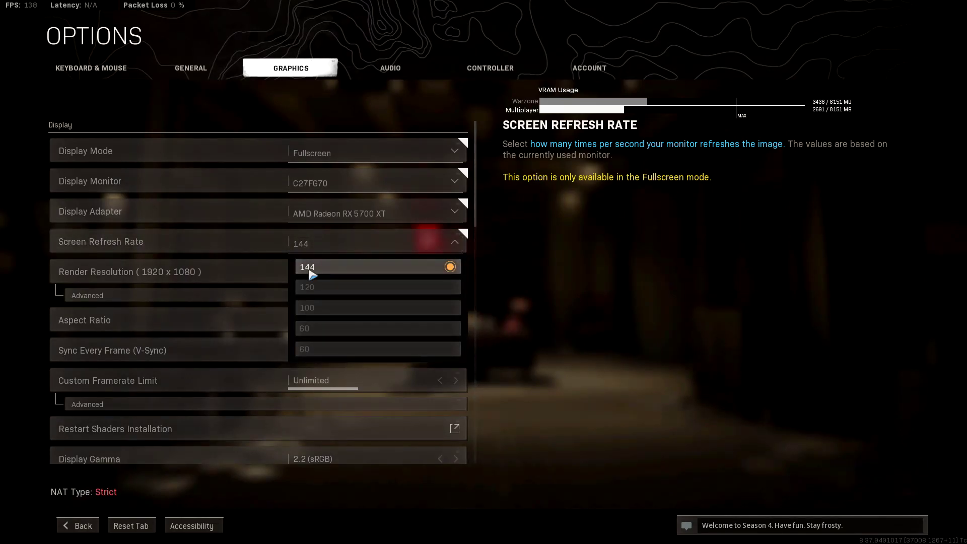
click(312, 269)
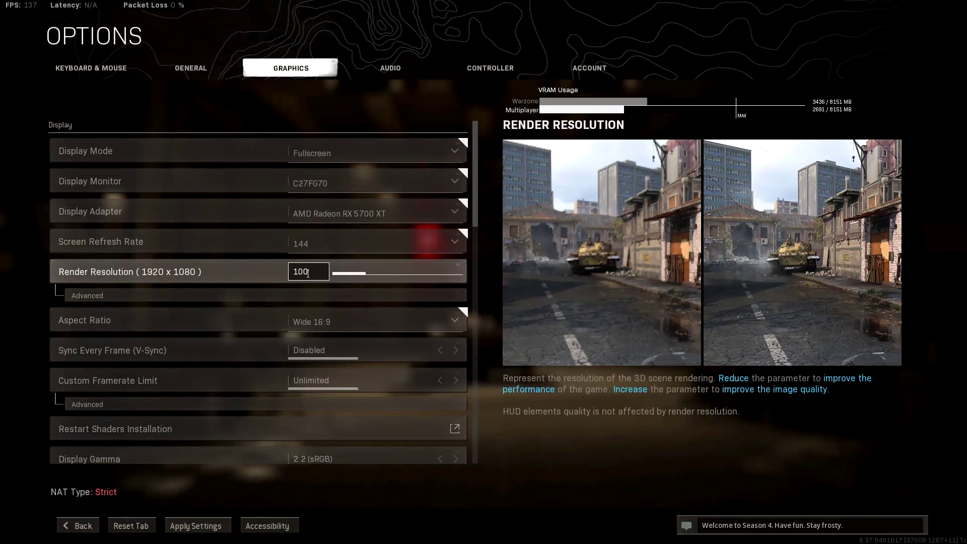
click(314, 292)
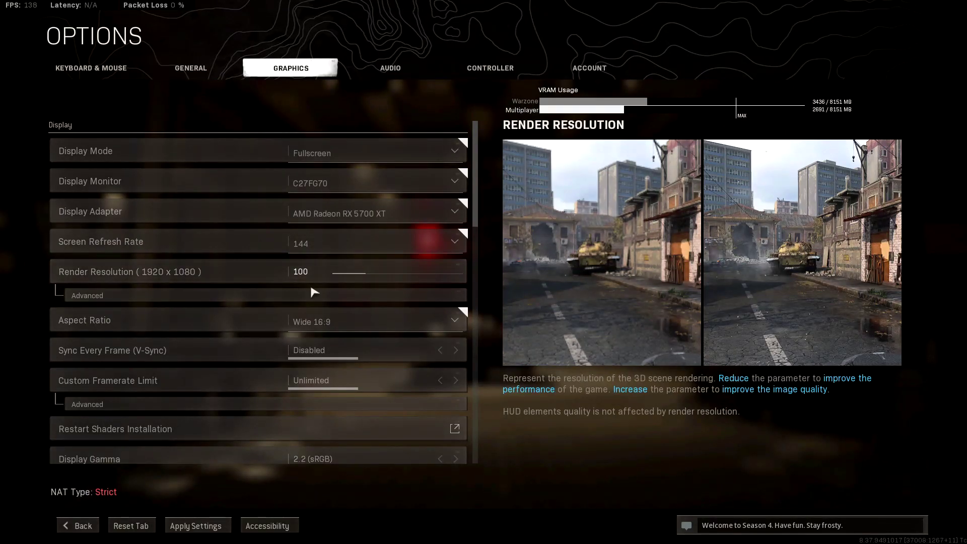
scroll(314, 292, down, 1)
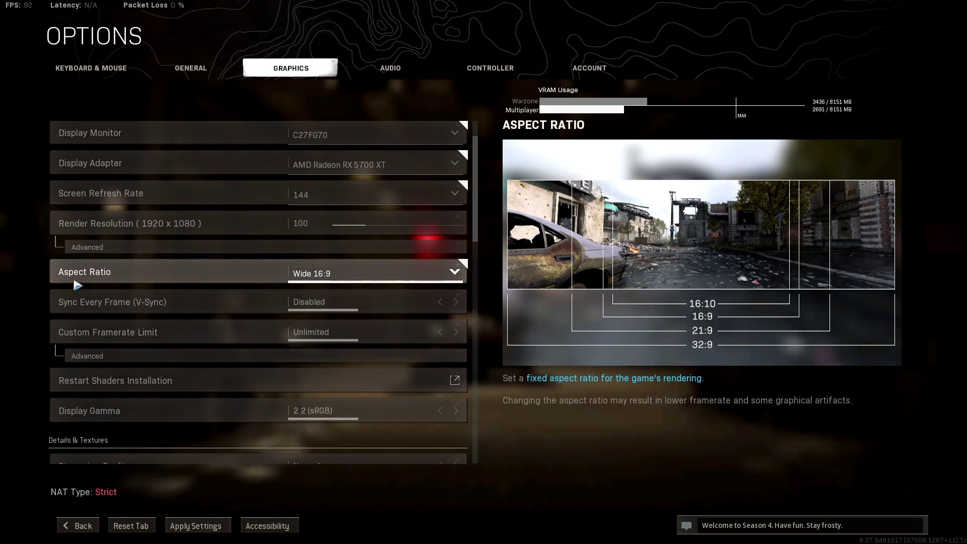
scroll(121, 288, down, 1)
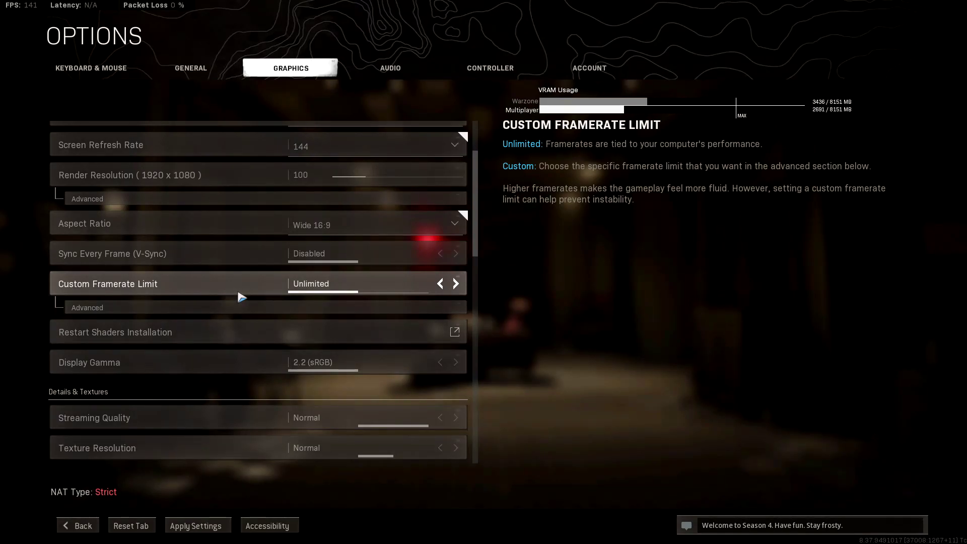
scroll(242, 297, down, 1)
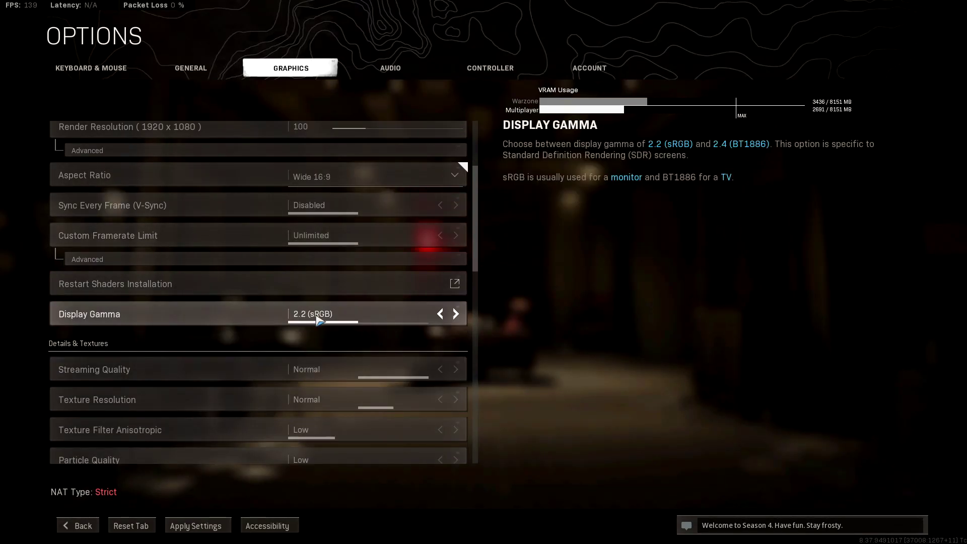
scroll(212, 355, down, 1)
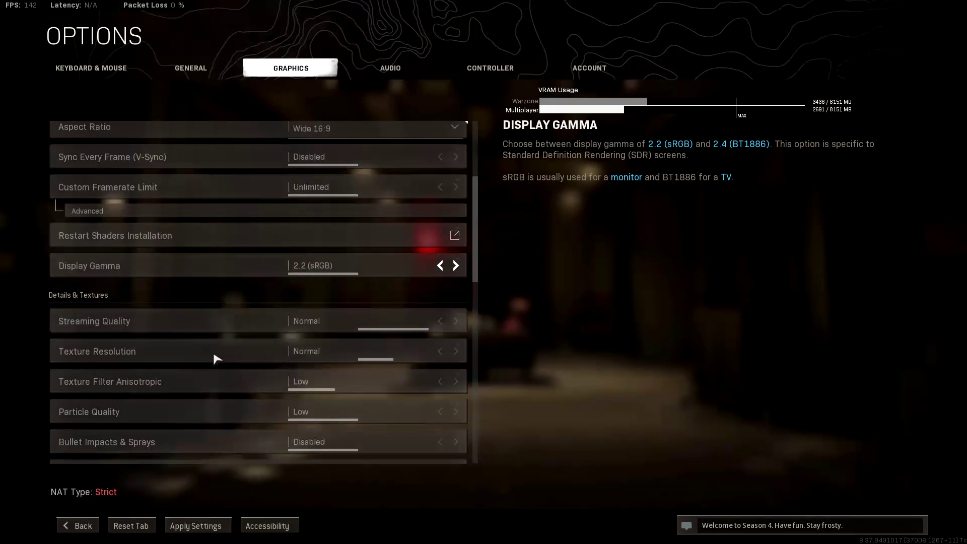
scroll(219, 356, down, 1)
scroll(303, 303, down, 1)
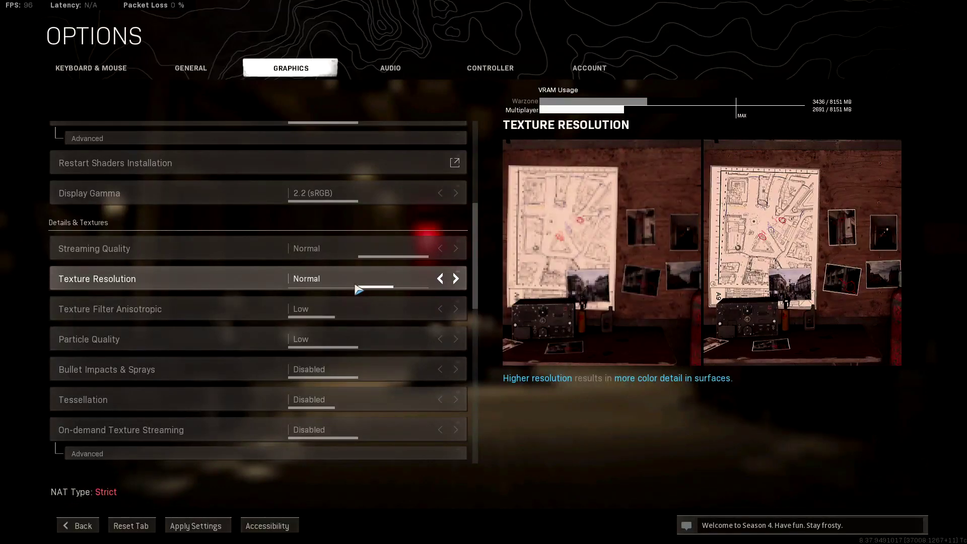
scroll(83, 321, down, 1)
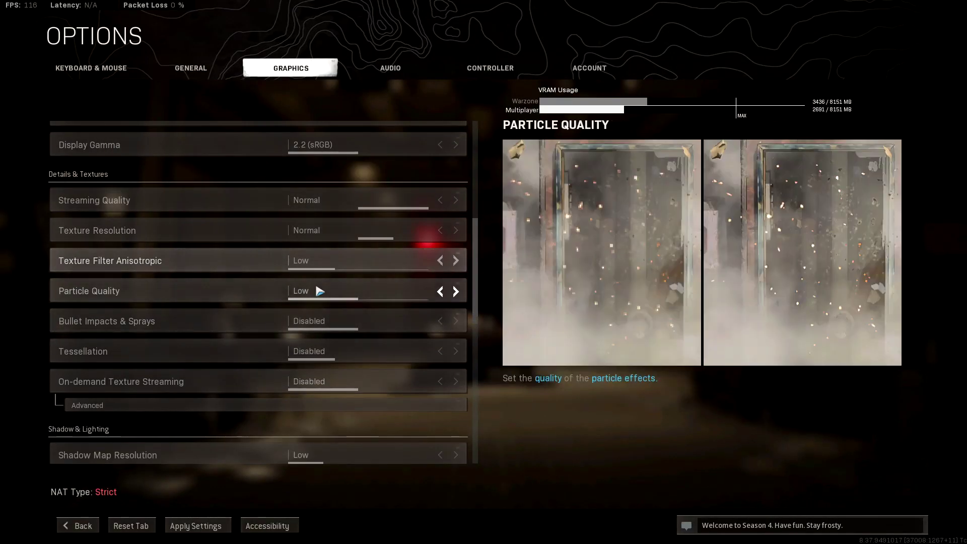
scroll(296, 333, down, 1)
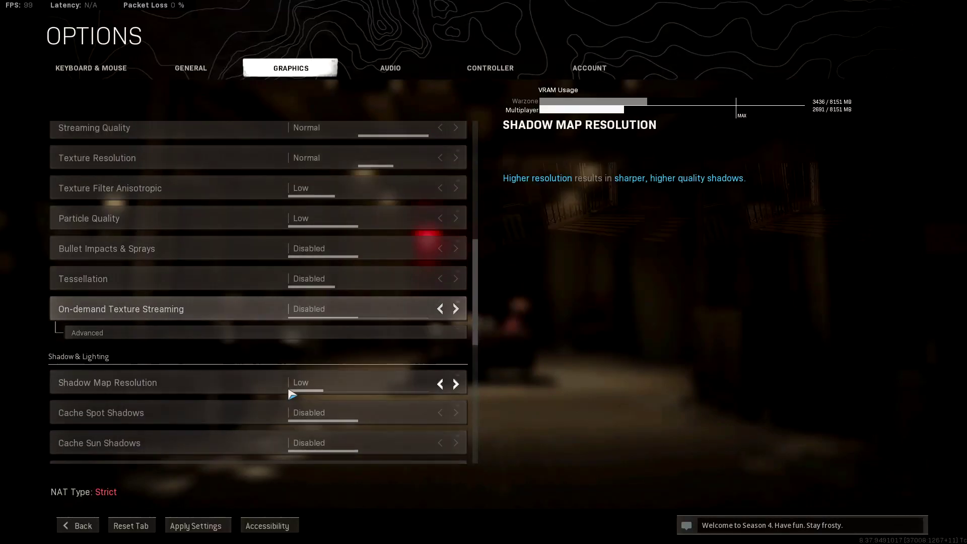
scroll(325, 325, down, 2)
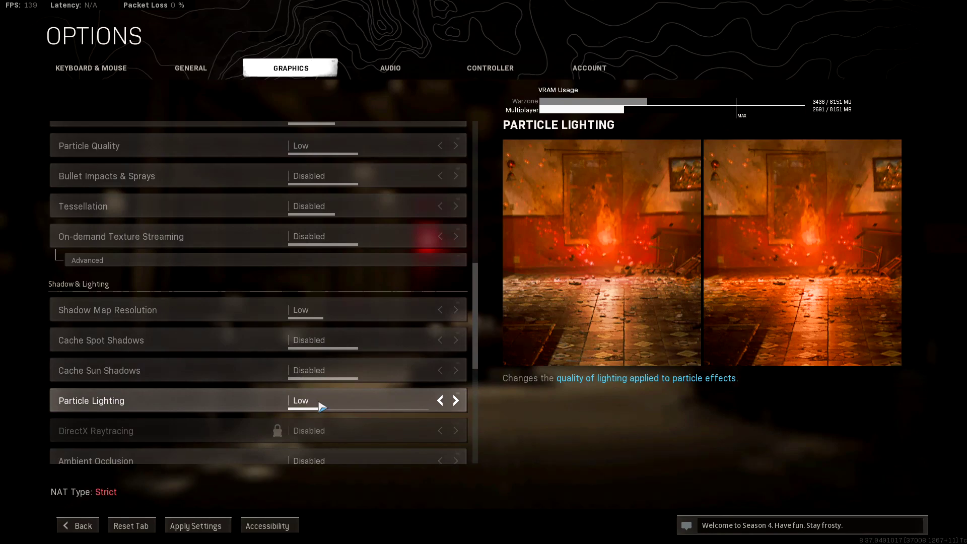
click(455, 340)
click(455, 370)
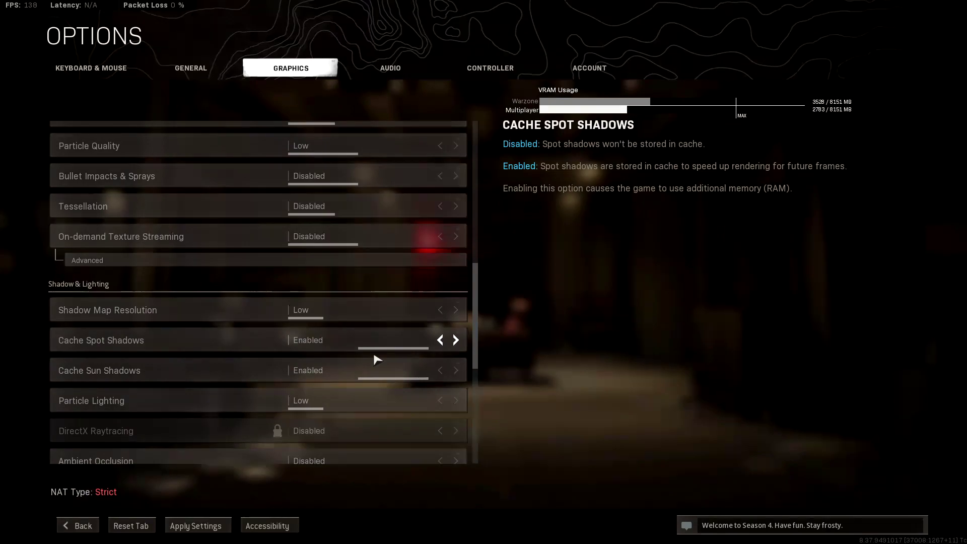
click(441, 340)
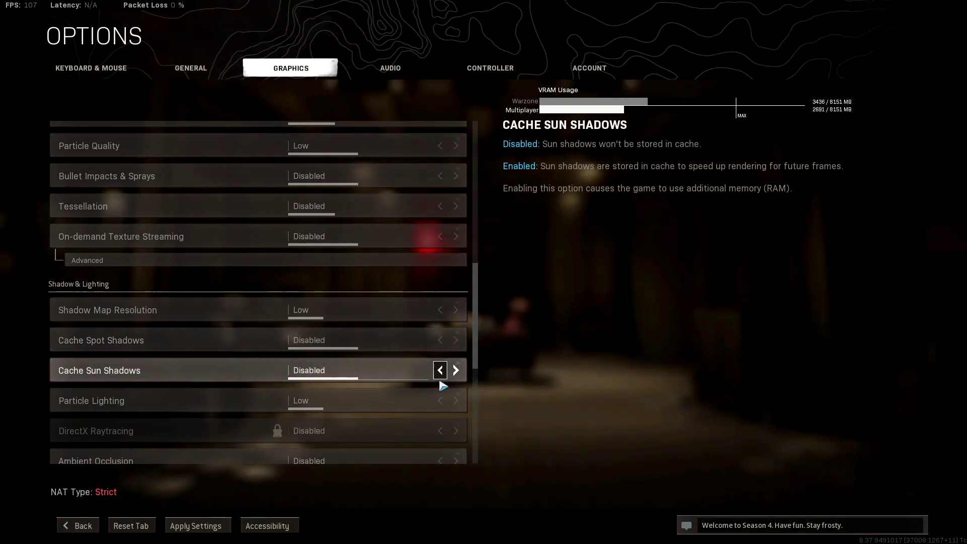
click(441, 371)
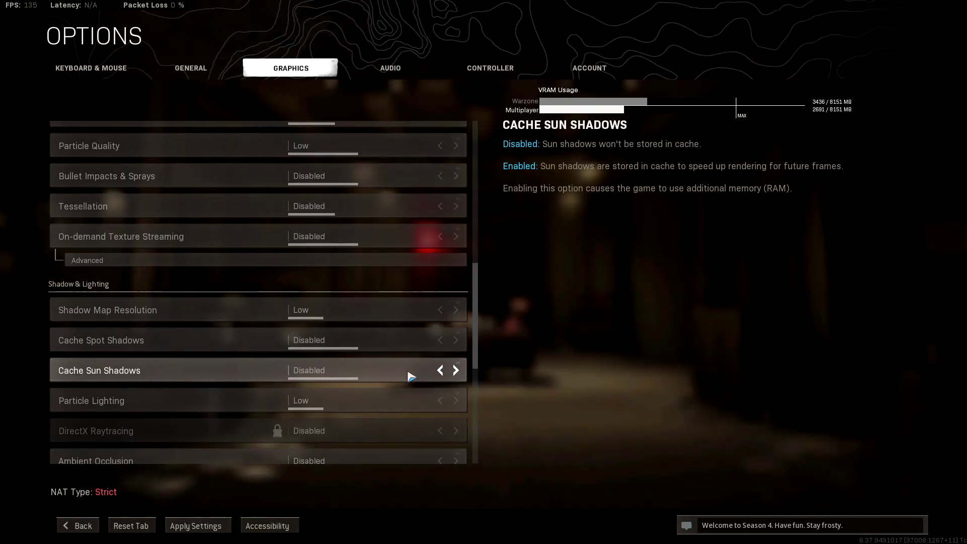
scroll(410, 376, down, 3)
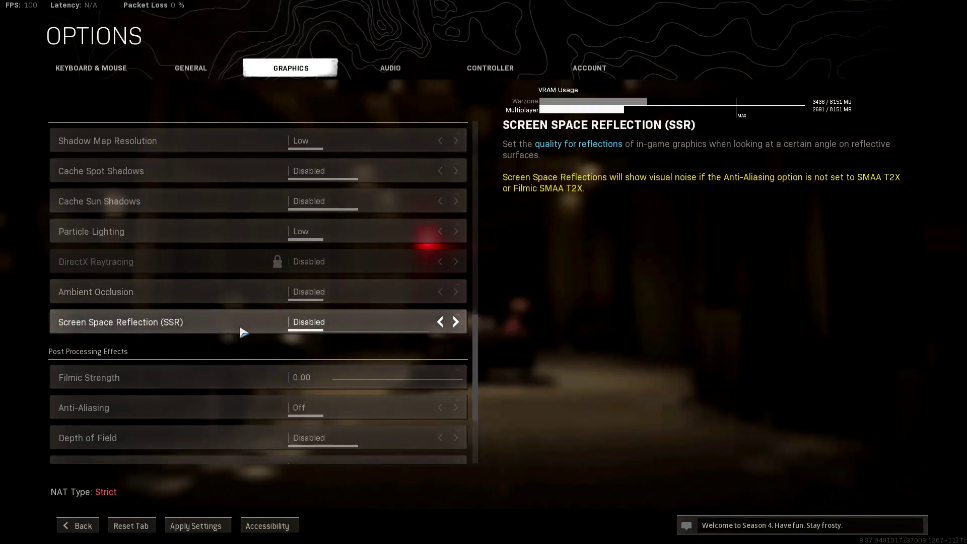
scroll(339, 302, down, 2)
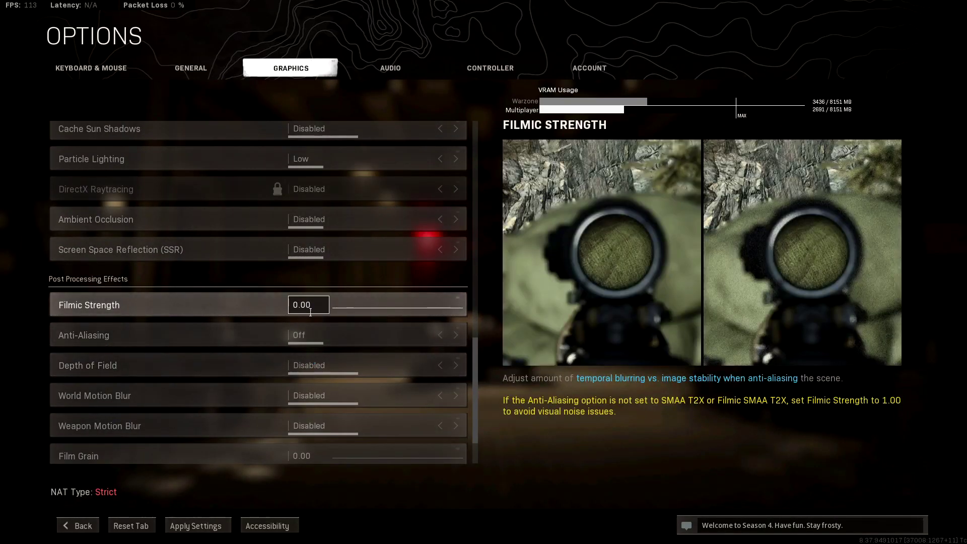
scroll(317, 332, down, 1)
scroll(317, 387, down, 1)
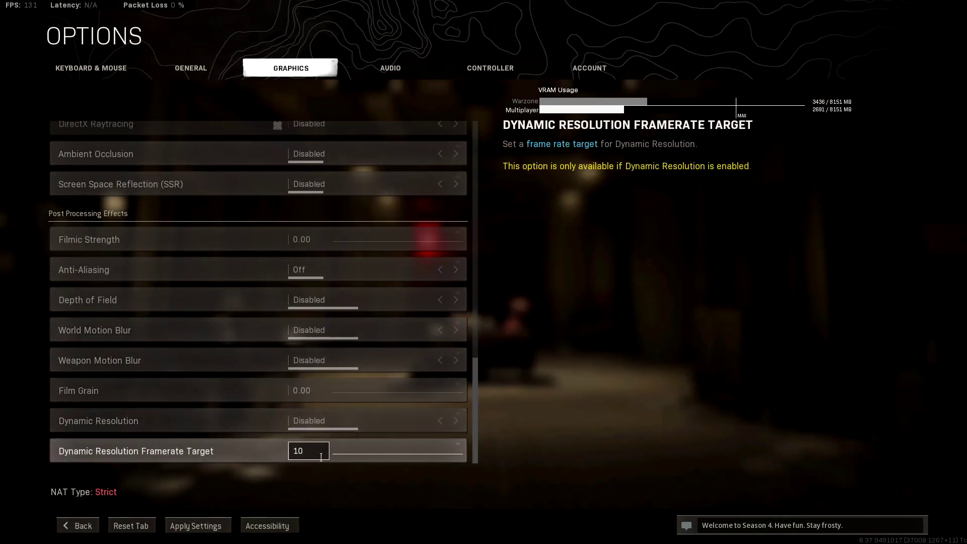
drag(475, 408, 477, 144)
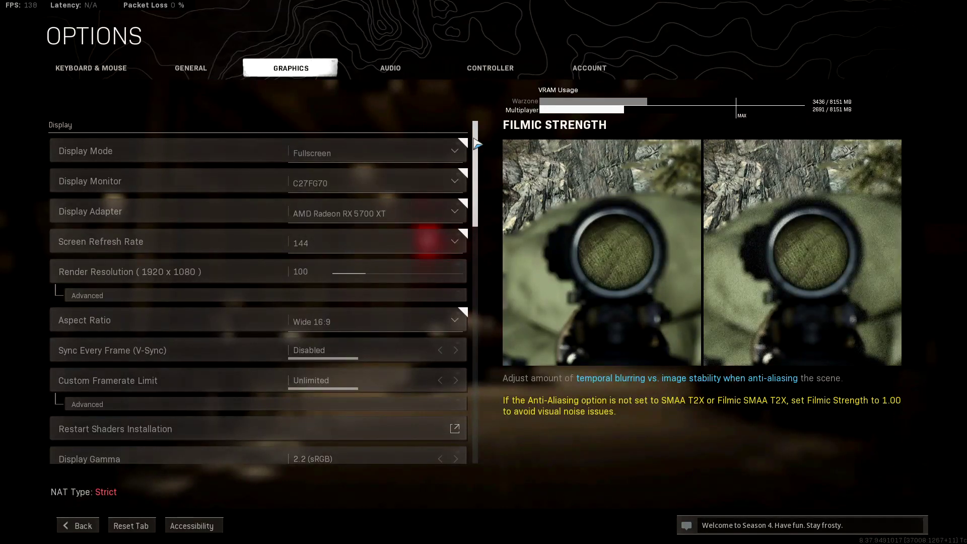
drag(476, 144, 477, 224)
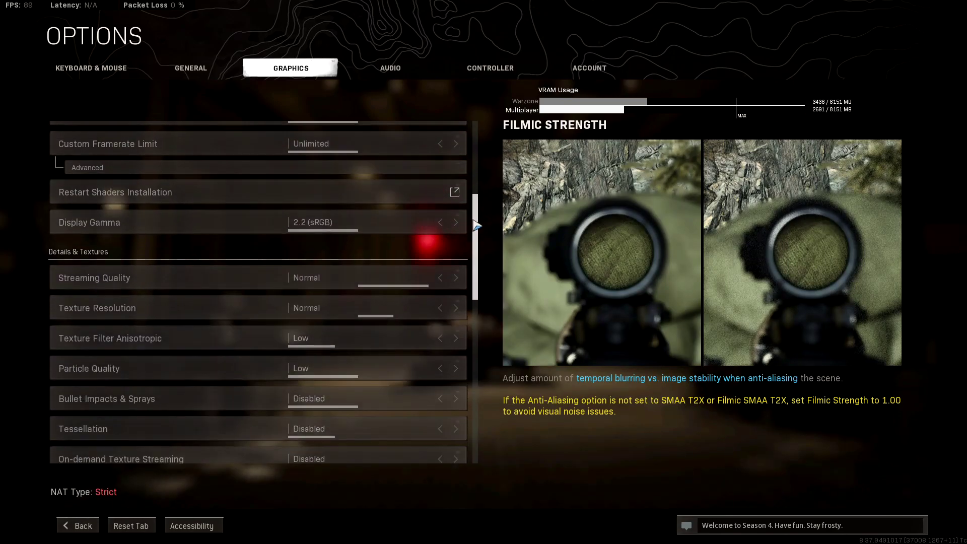